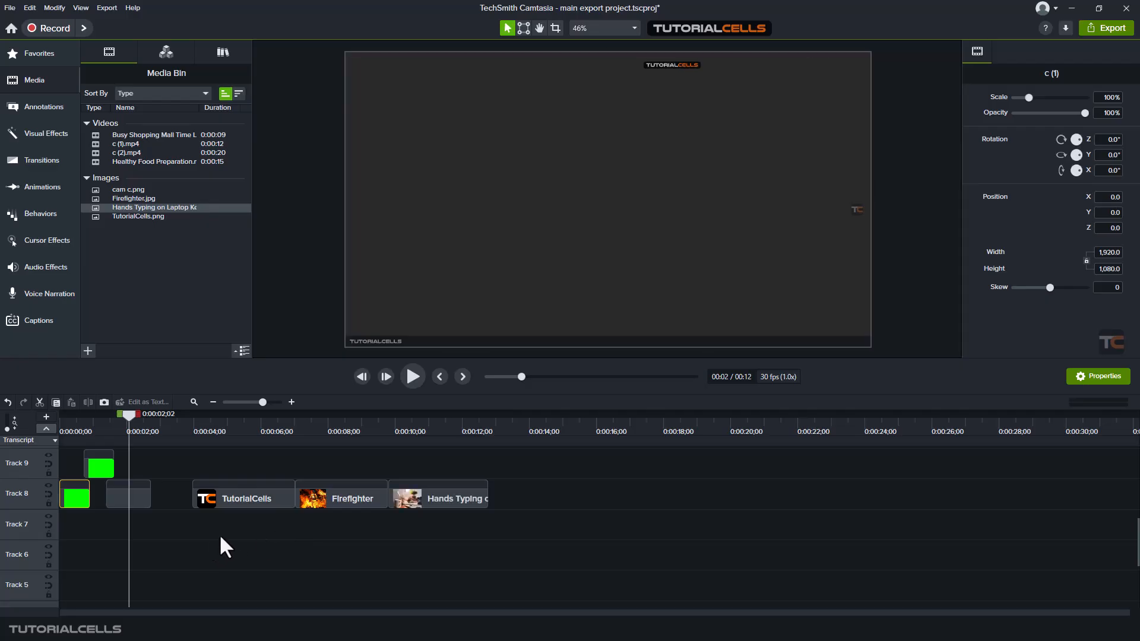
Add the Busy Shopping Mall video to Track 9 and shorten its end so the clip lasts about 6 seconds.
left_click_drag(212, 539, 419, 494)
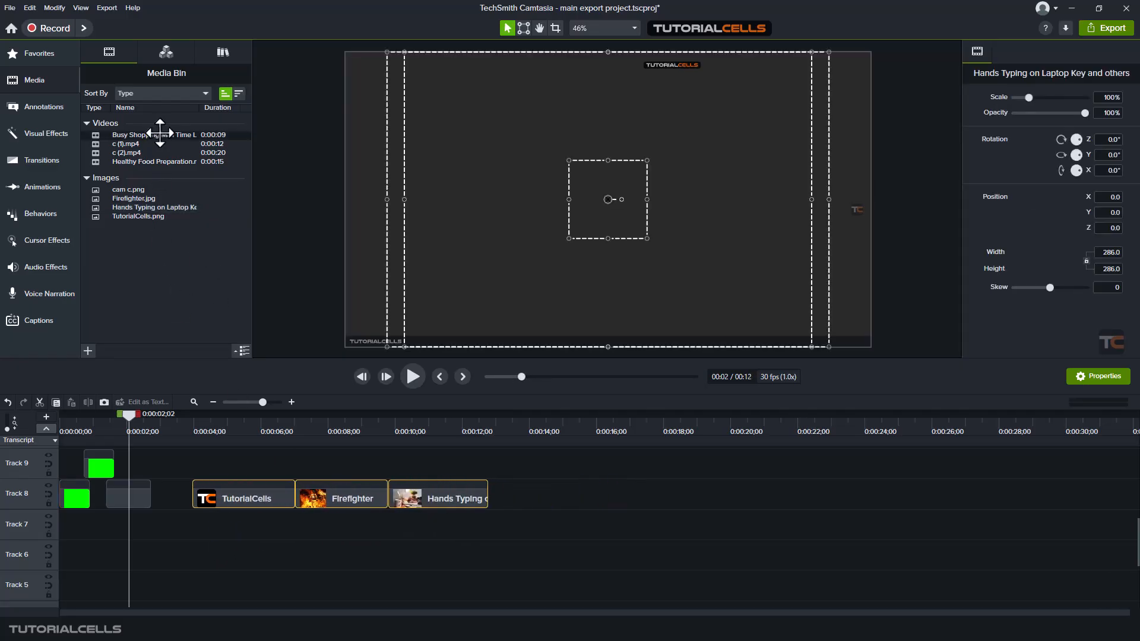
left_click_drag(159, 133, 186, 465)
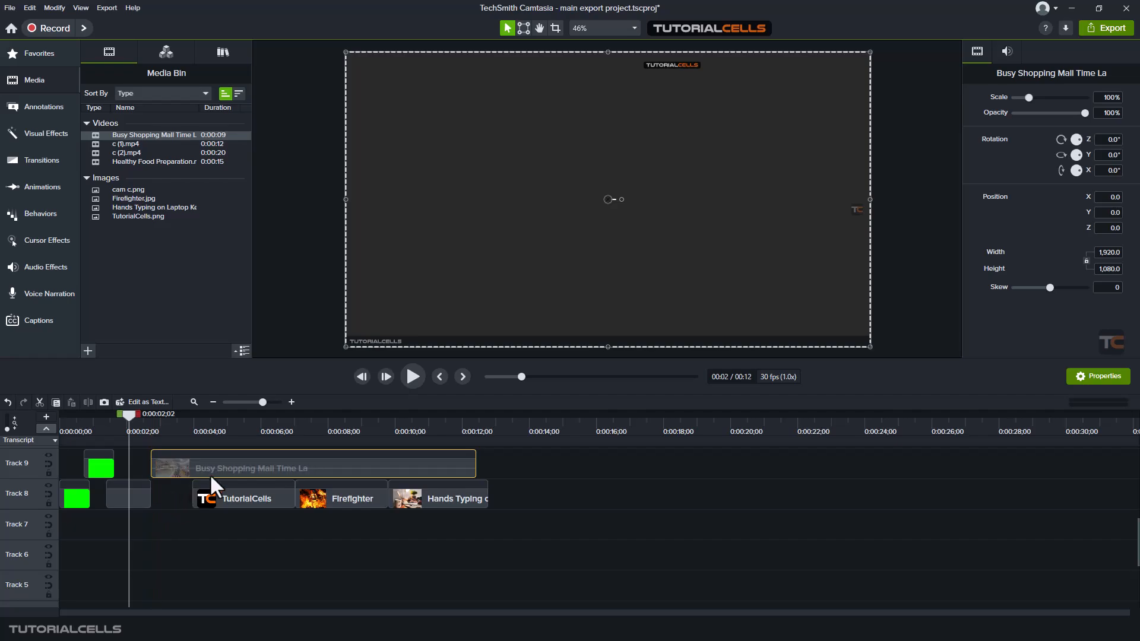
left_click_drag(475, 467, 344, 465)
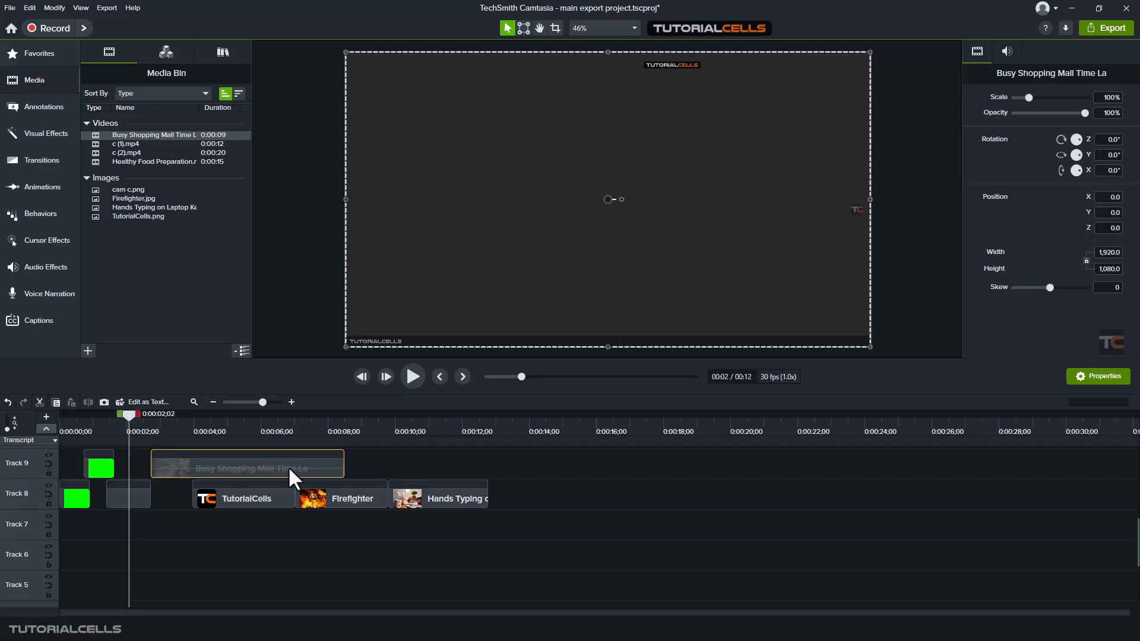
mouse_move(291, 468)
left_mouse_down()
mouse_move(405, 466)
mouse_move(285, 476)
left_mouse_up()
Shift the three image clips on Track 8 together to start at about 0:00:06 and delete the mall clip from Track 9.
left_click_drag(219, 547, 428, 508)
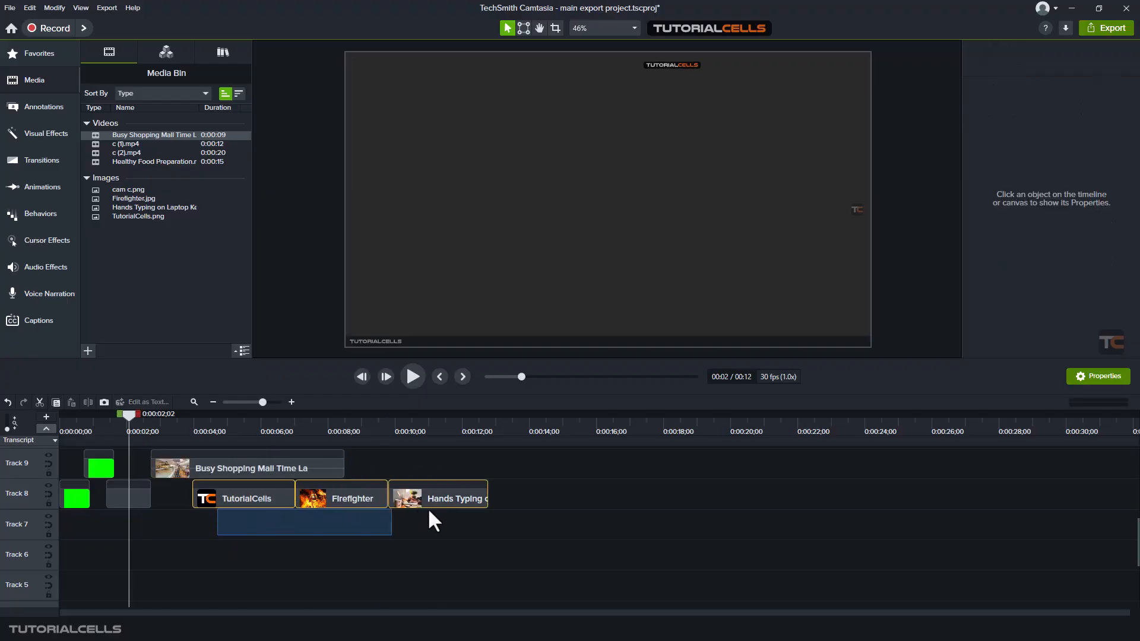
left_click_drag(254, 503, 300, 481)
left_click(296, 468)
key("Delete")
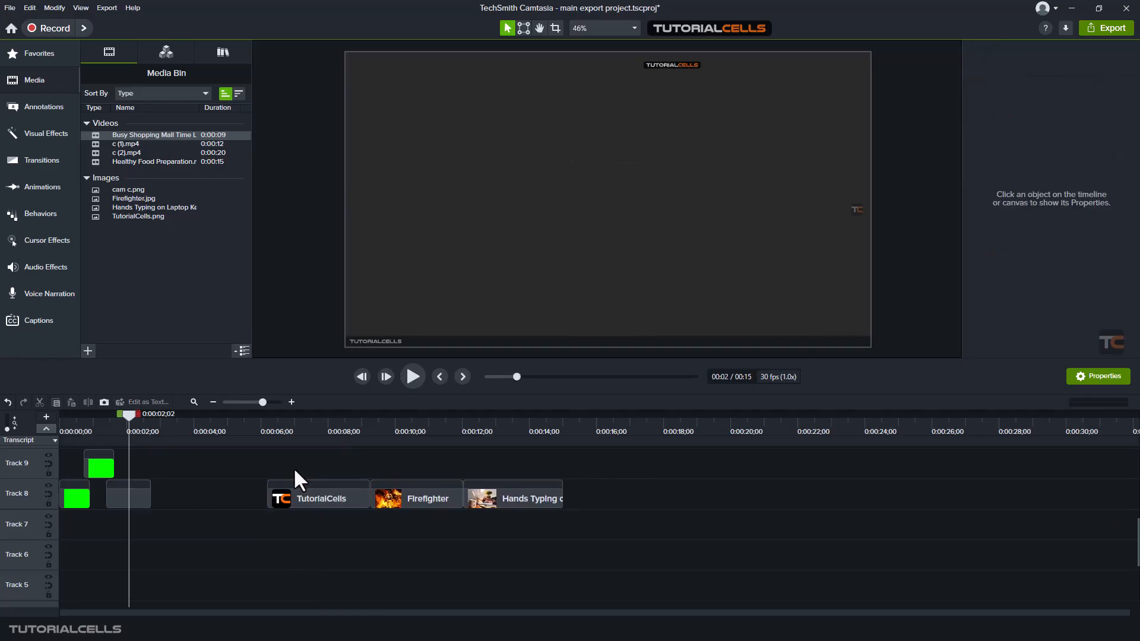
Add a placeholder, shorten it to fit the gap before the TutorialCells clip, and place it in that gap on Track 8.
right_click(288, 467)
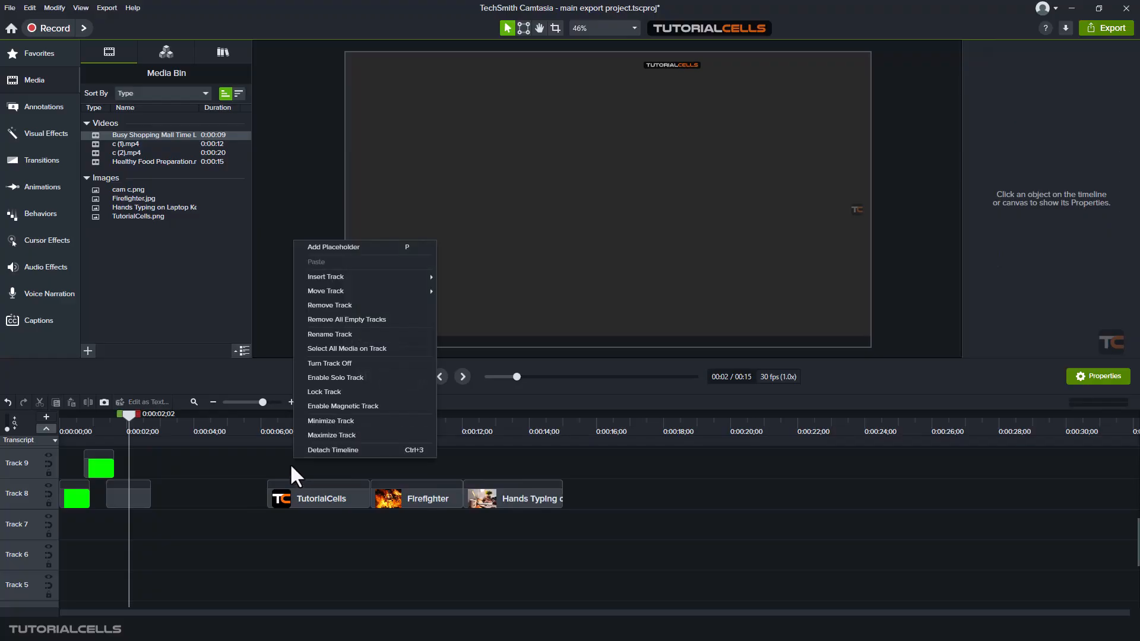
left_click(333, 247)
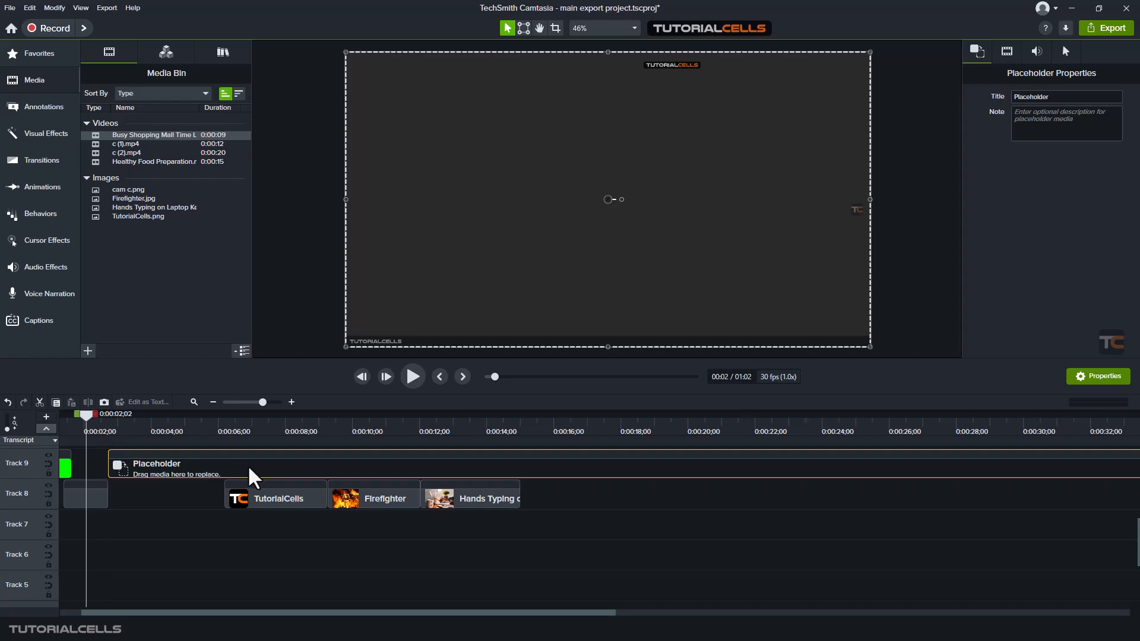
left_click(213, 403)
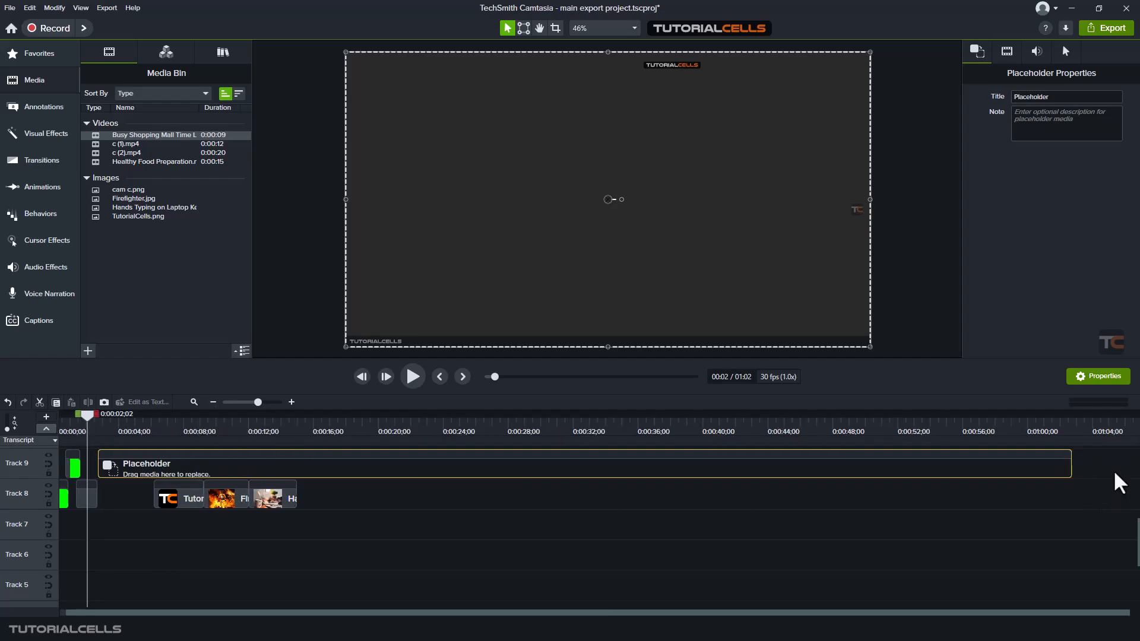
left_click_drag(1069, 465, 143, 498)
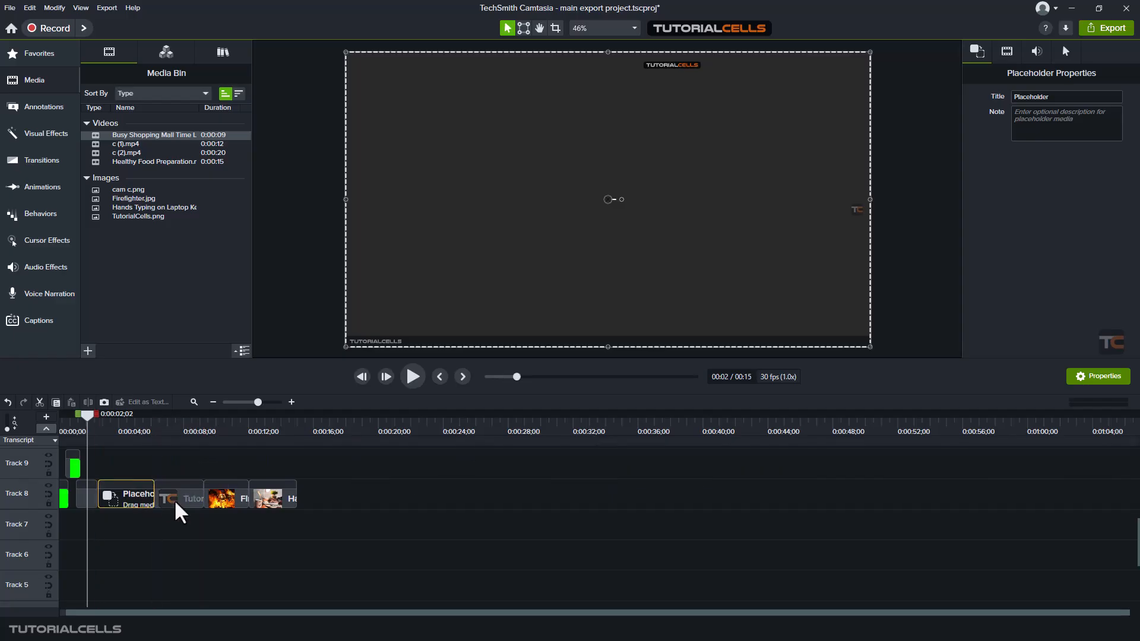
mouse_move(89, 420)
left_mouse_down()
mouse_move(114, 431)
mouse_move(85, 426)
mouse_move(97, 429)
left_mouse_up()
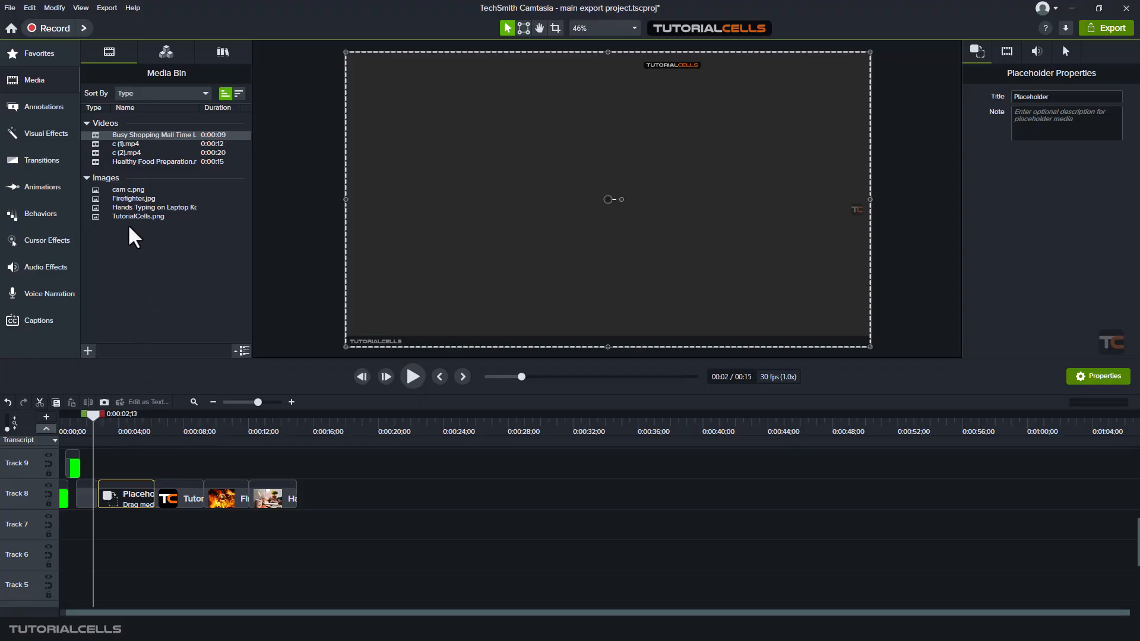
Try replacing the placeholder on Track 8 with the Busy Shopping Mall video using Ripple Replace, and undo the replacement.
left_click_drag(146, 135, 134, 490)
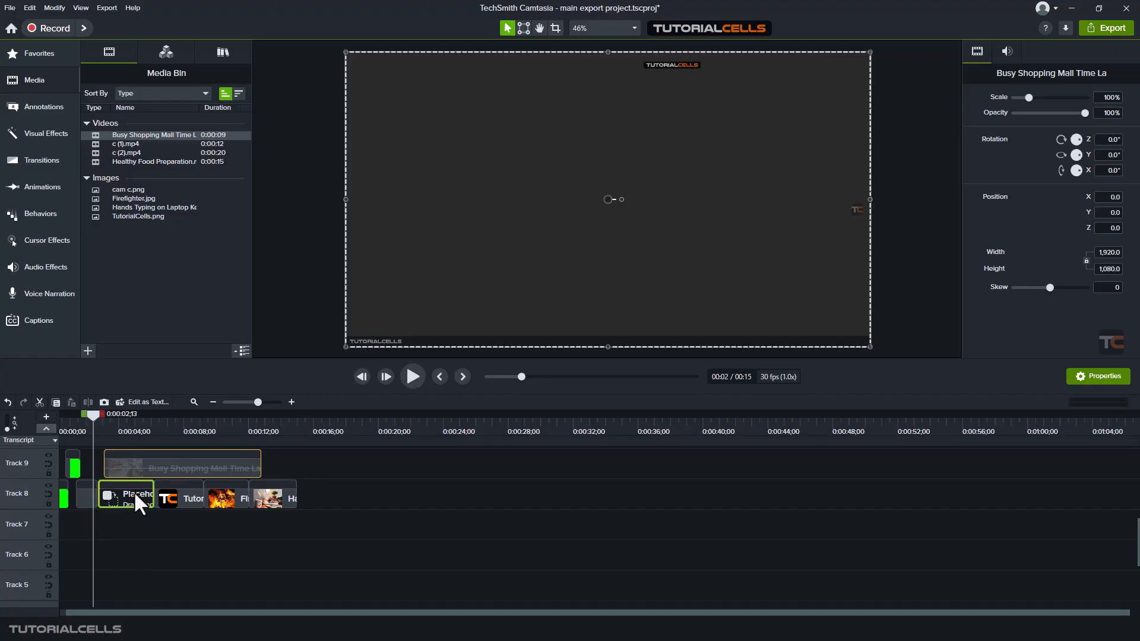
left_click_drag(133, 490, 133, 490)
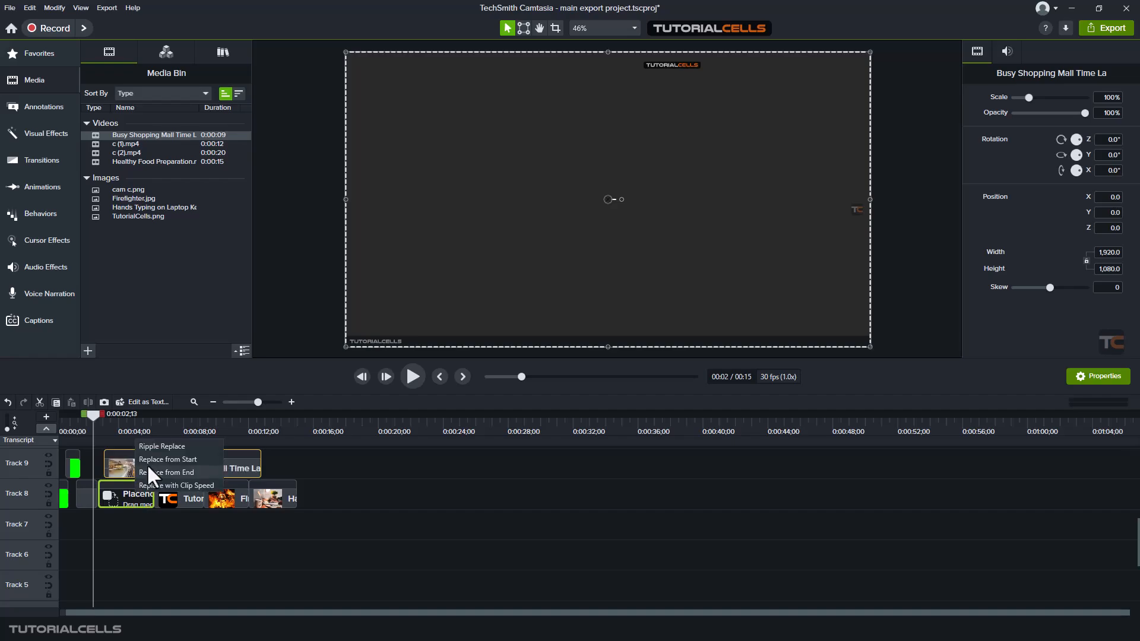
left_click(177, 447)
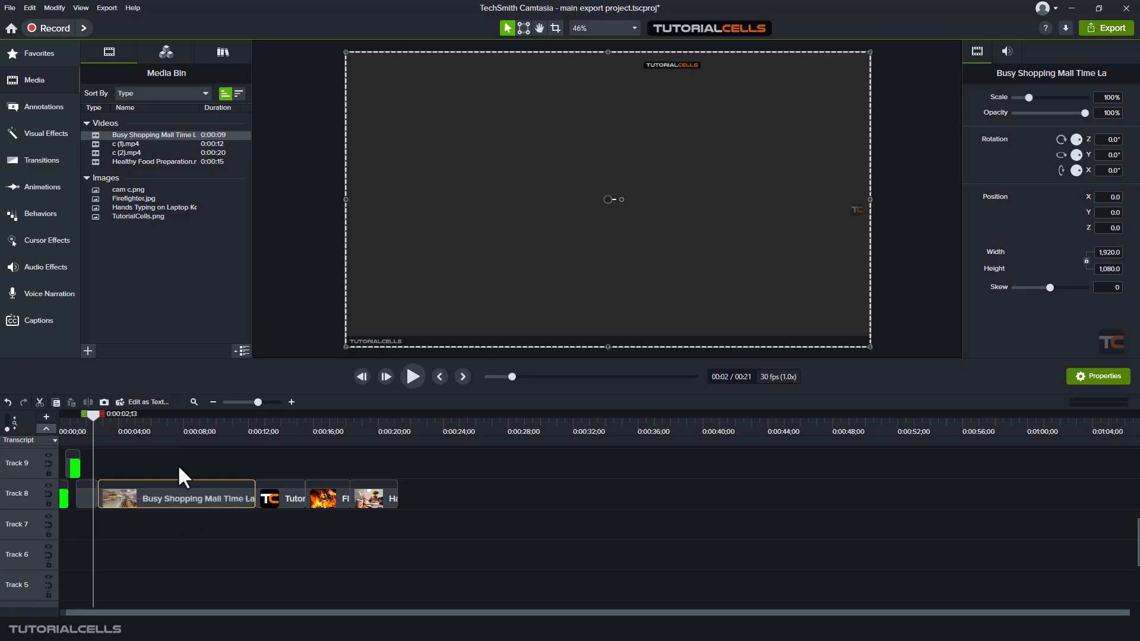
mouse_move(134, 499)
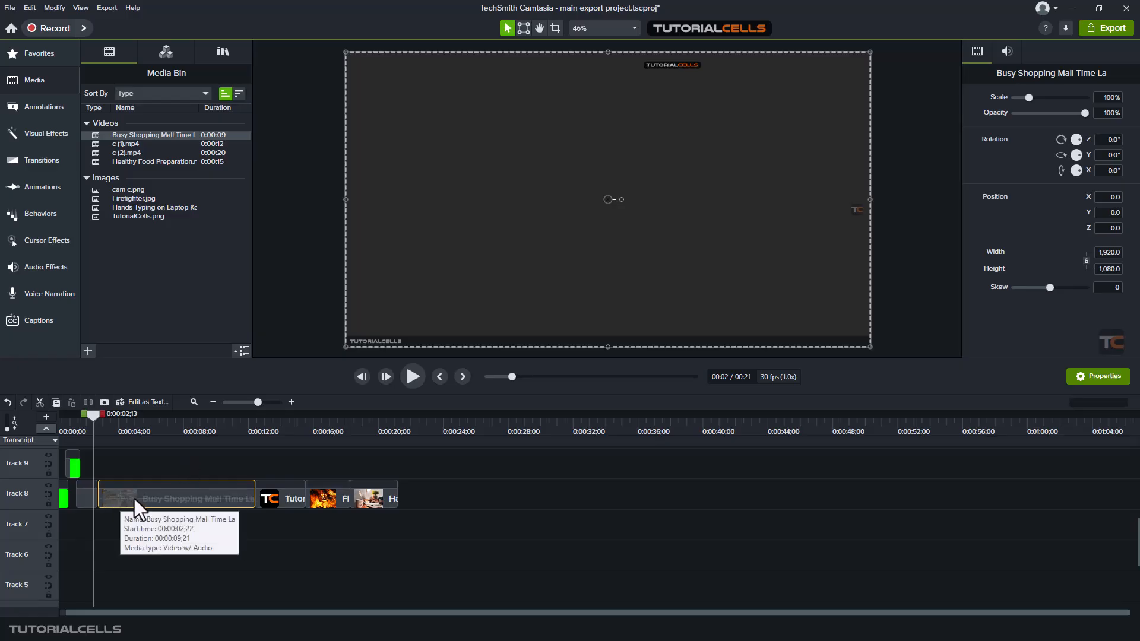
left_click_drag(130, 504, 136, 474)
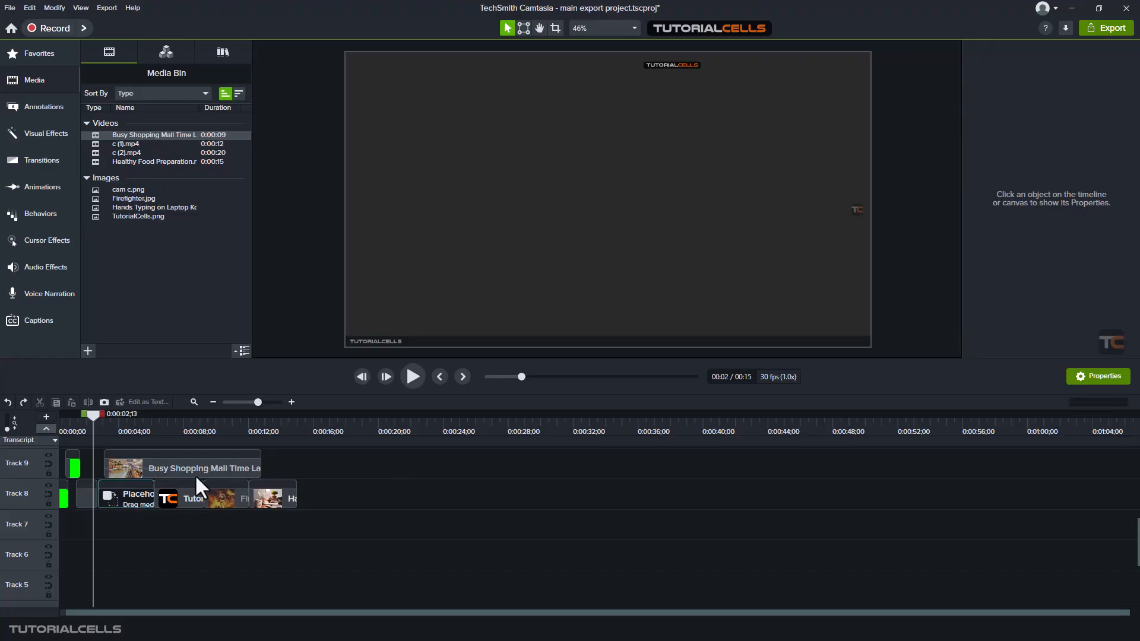
Try replacing the placeholder with the mall clip using Replace from Start, preview it, and return the clip to Track 9.
left_click_drag(173, 464, 140, 500)
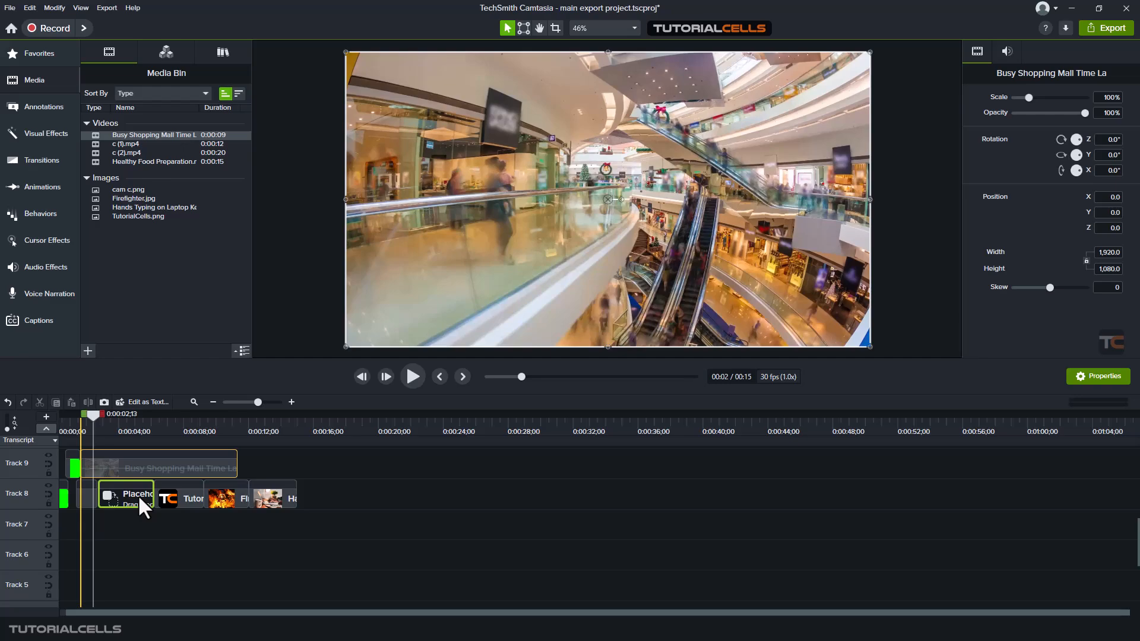
left_click_drag(138, 494, 137, 495)
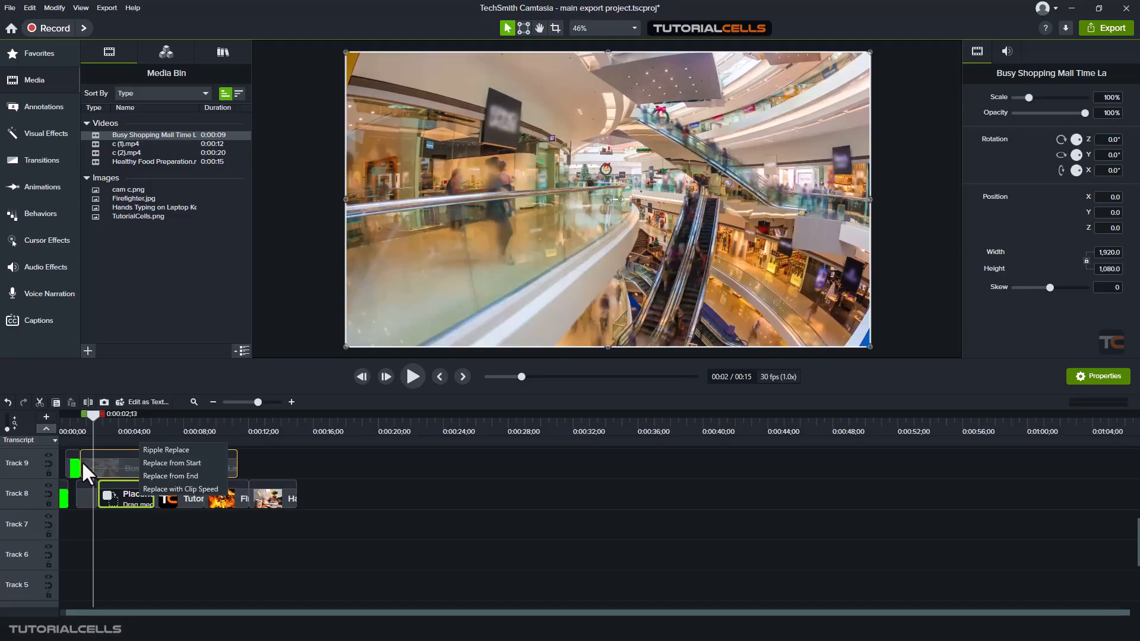
left_click(169, 463)
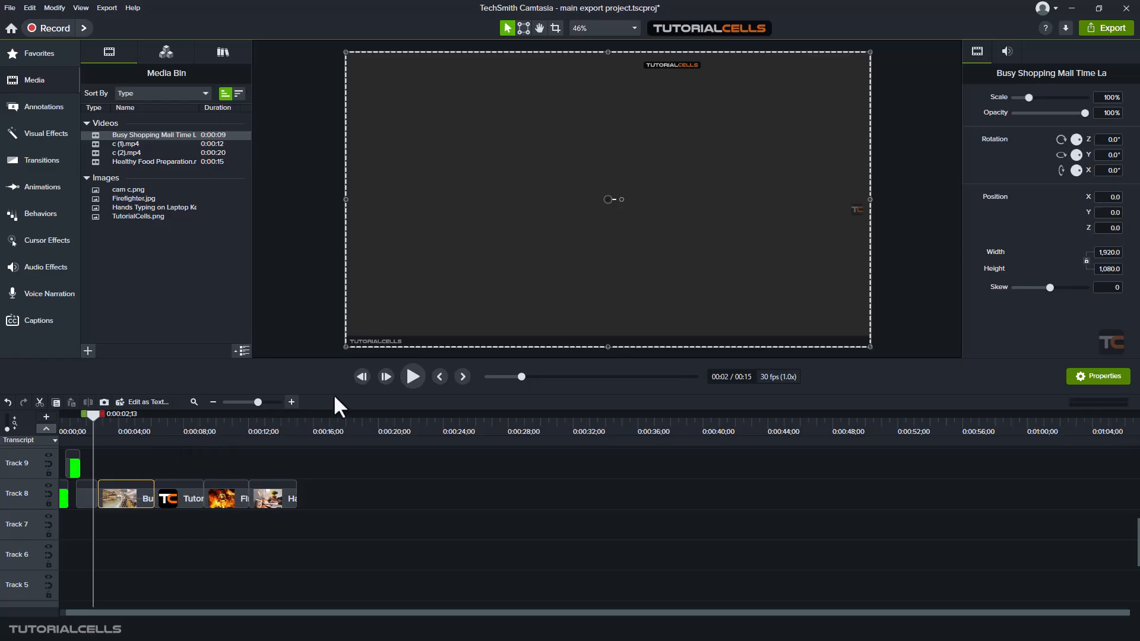
left_click(414, 377)
left_click(413, 377)
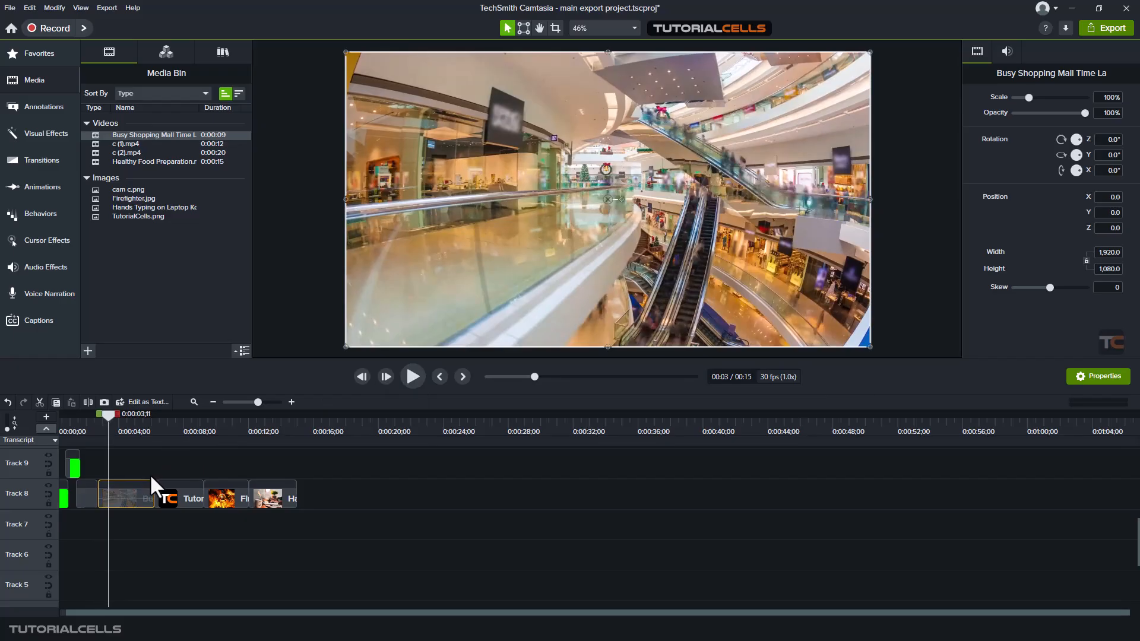
mouse_move(149, 474)
left_mouse_down()
mouse_move(159, 465)
mouse_move(138, 466)
mouse_move(156, 466)
left_mouse_up()
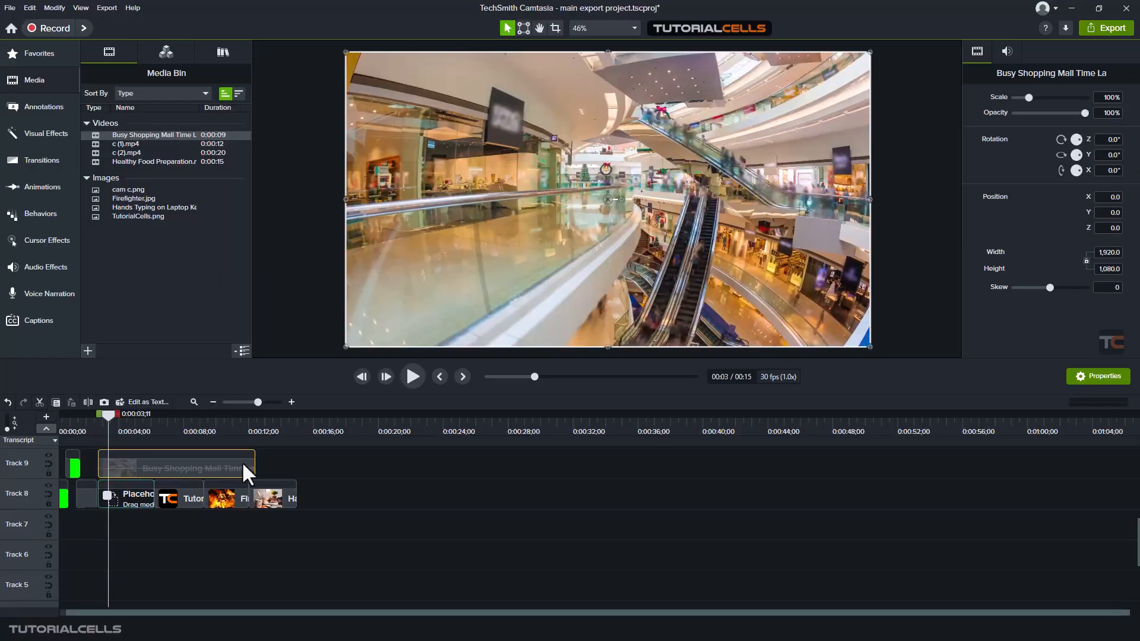
Shorten the mall clip on Track 9 and try placing it on the Track 8 placeholder to bring up the replacement options.
left_click_drag(253, 466, 224, 465)
left_click_drag(98, 464, 134, 491)
key("ctrl+z")
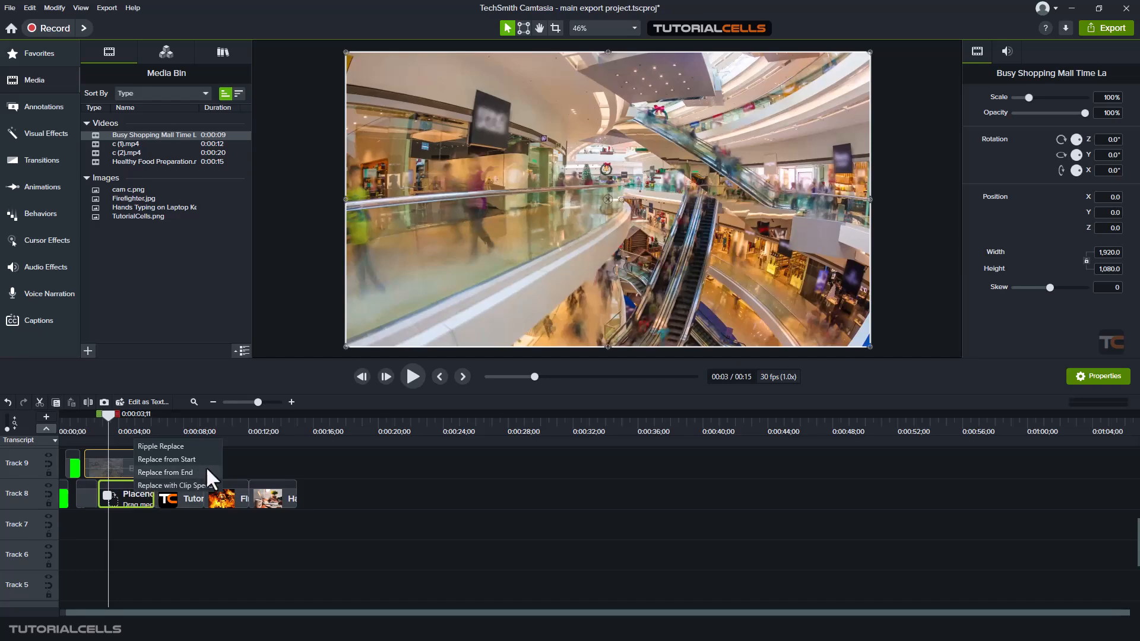
left_click(248, 462)
left_click(248, 462)
left_click_drag(151, 460, 198, 464)
Apply the Clip Speed effect to the mall clip on Track 9 and speed it up to 2.80x to match the placeholder's length.
left_click(36, 142)
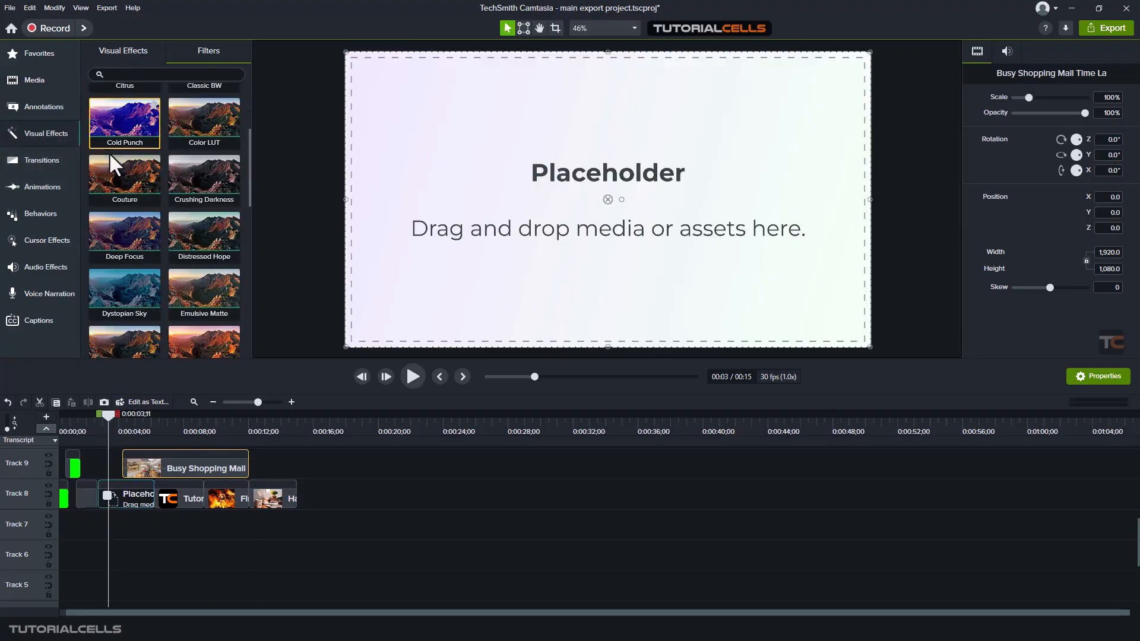
left_click(112, 48)
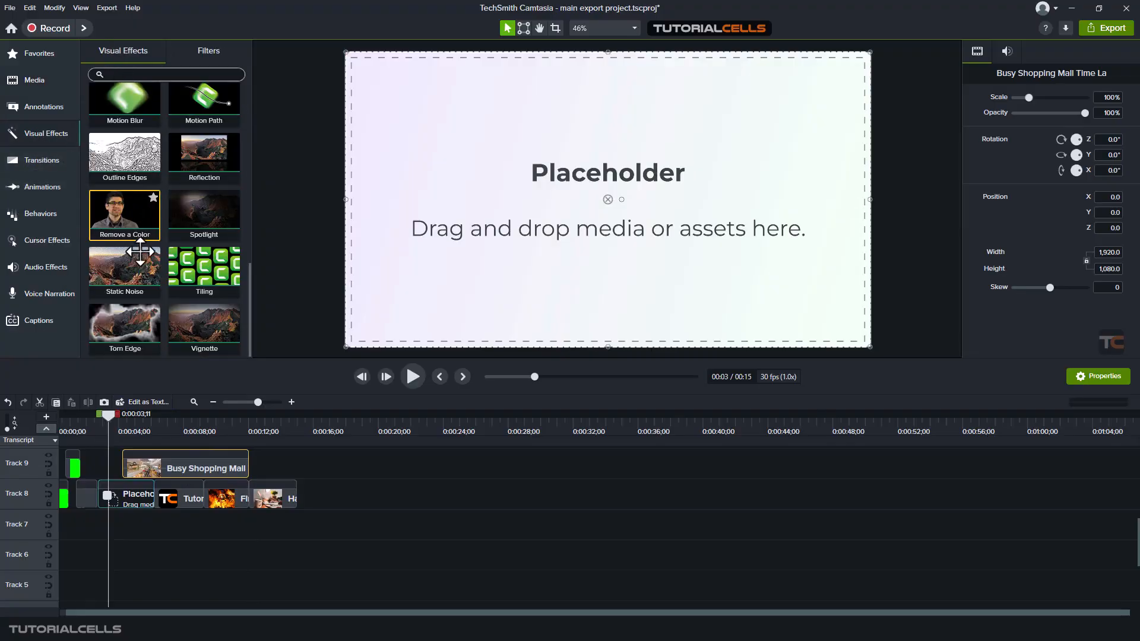
scroll(170, 213, "down", 3)
scroll(177, 239, "up", 2)
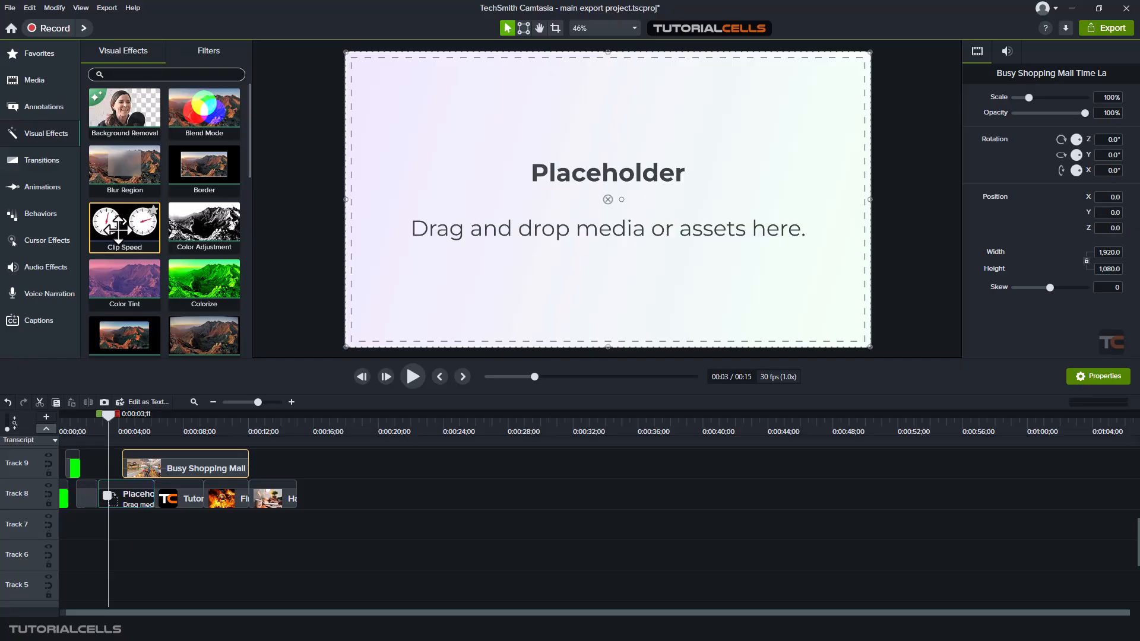
left_click_drag(117, 226, 357, 469)
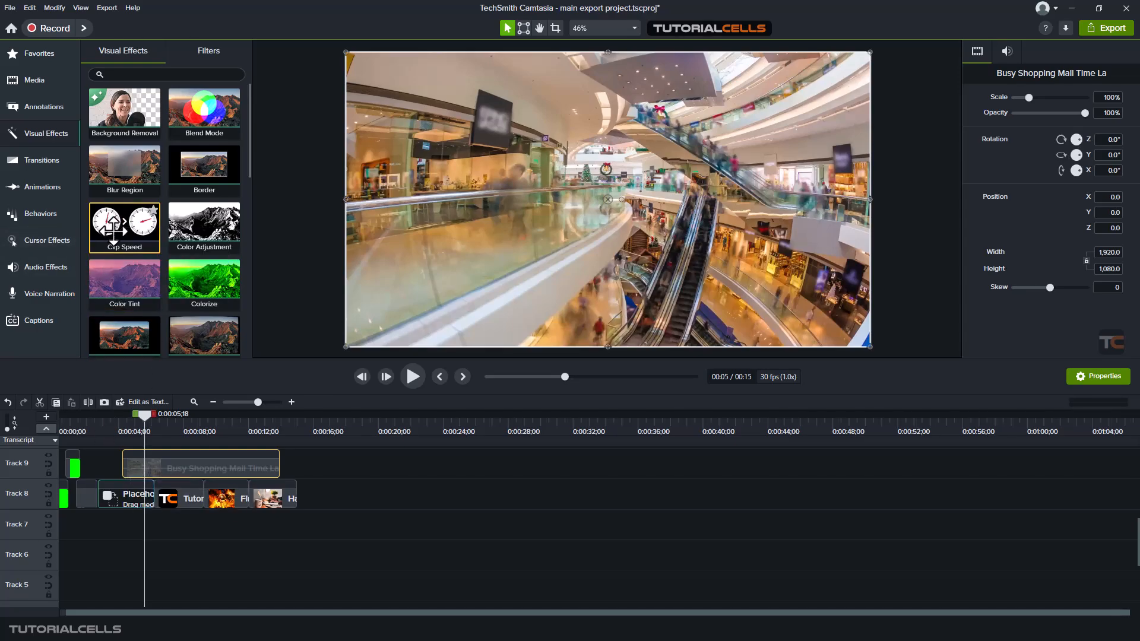
left_click_drag(105, 244, 154, 468)
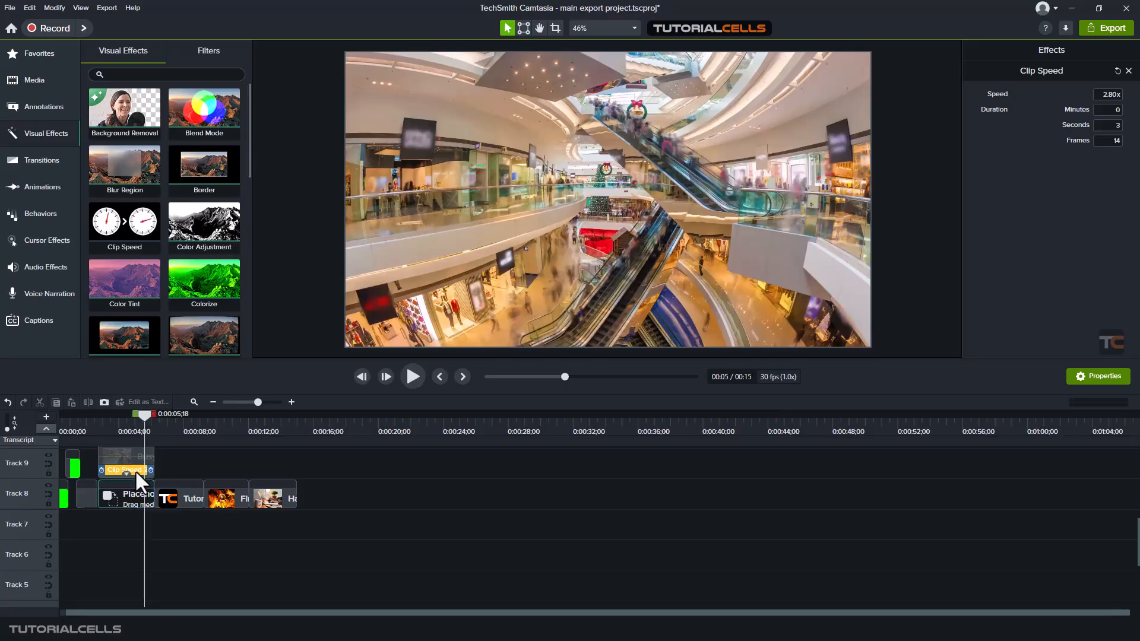
Undo the speed adjustment and the Clip Speed effect on the mall clip.
key("ctrl+z")
key("ctrl+z")
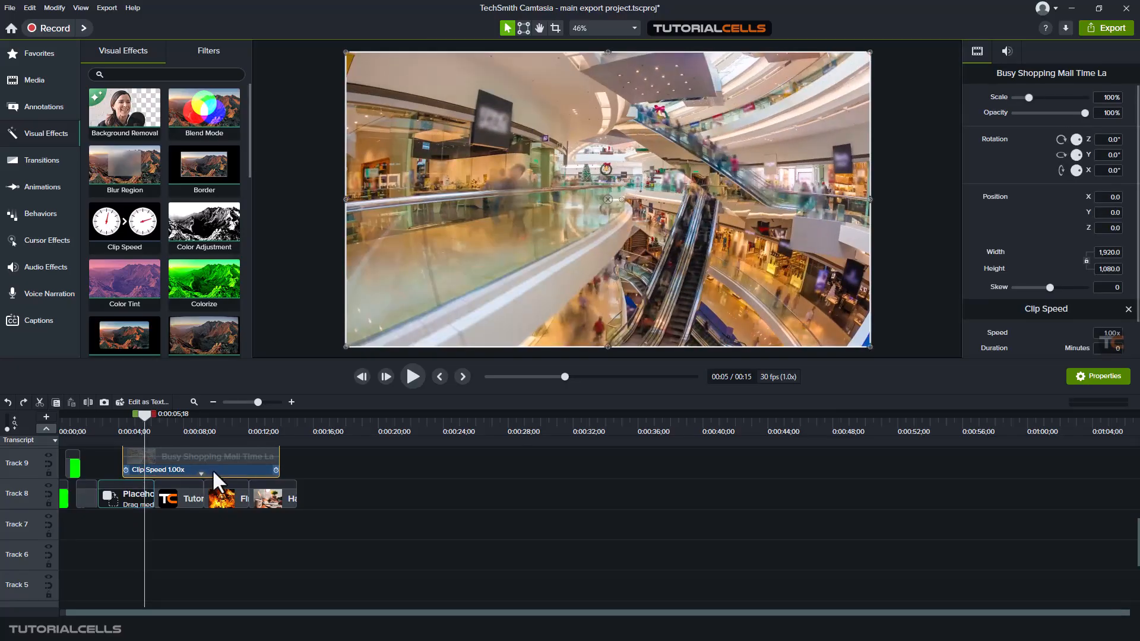
key("ctrl+z")
key("ctrl+z")
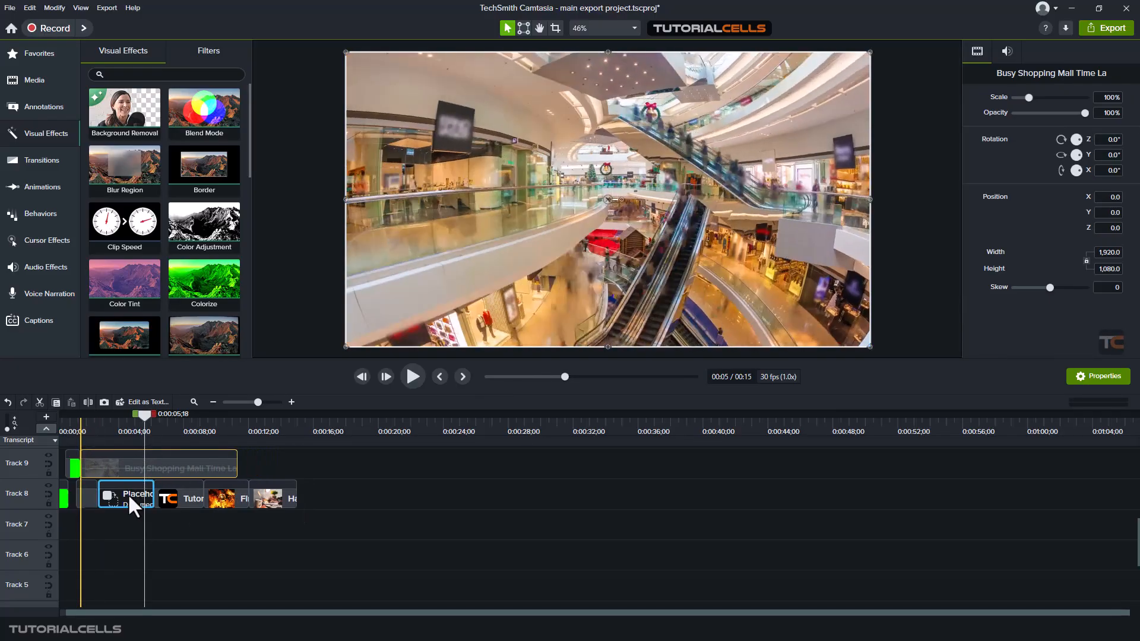
Replace the placeholder on Track 8 with the mall clip using Replace with Clip Speed, and preview it from 0:00:02;22.
left_click_drag(127, 495, 139, 495)
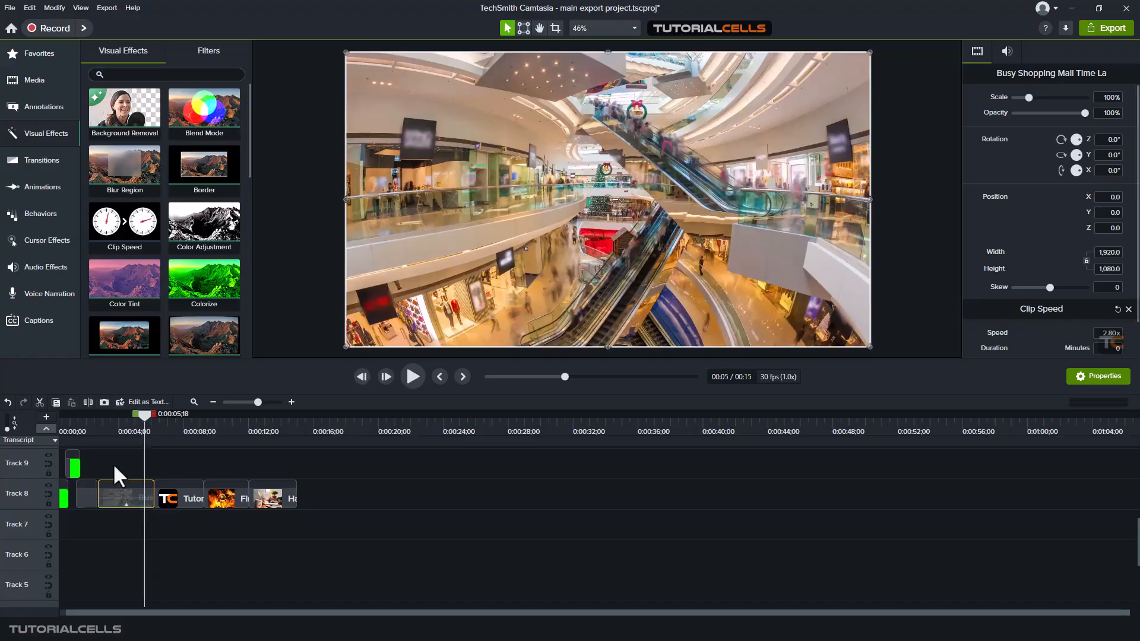
left_click(98, 430)
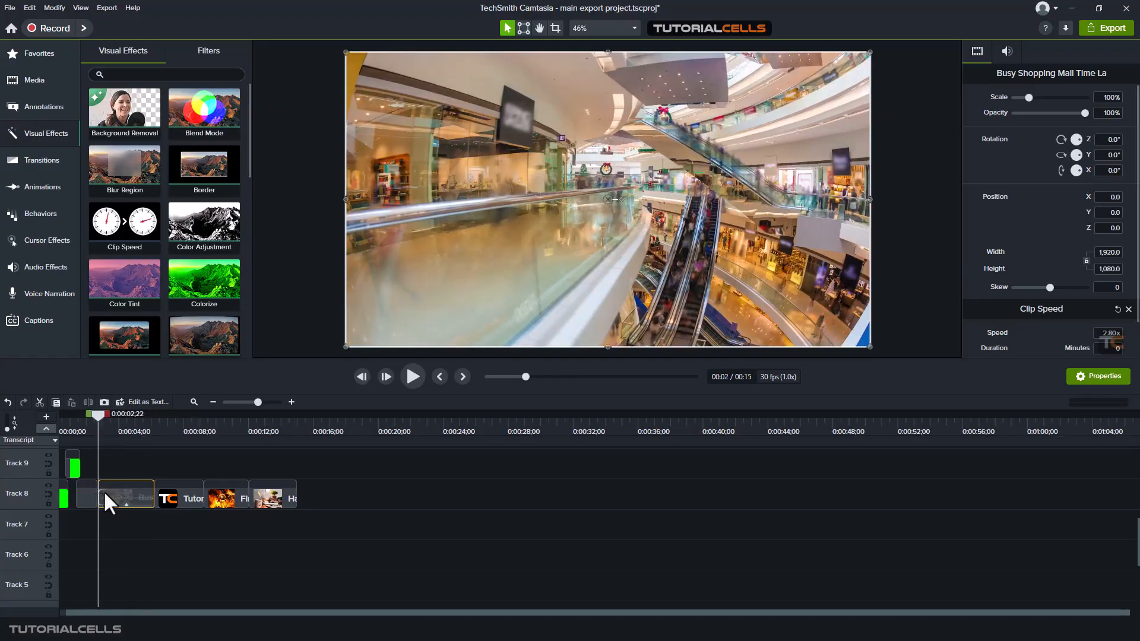
key("space")
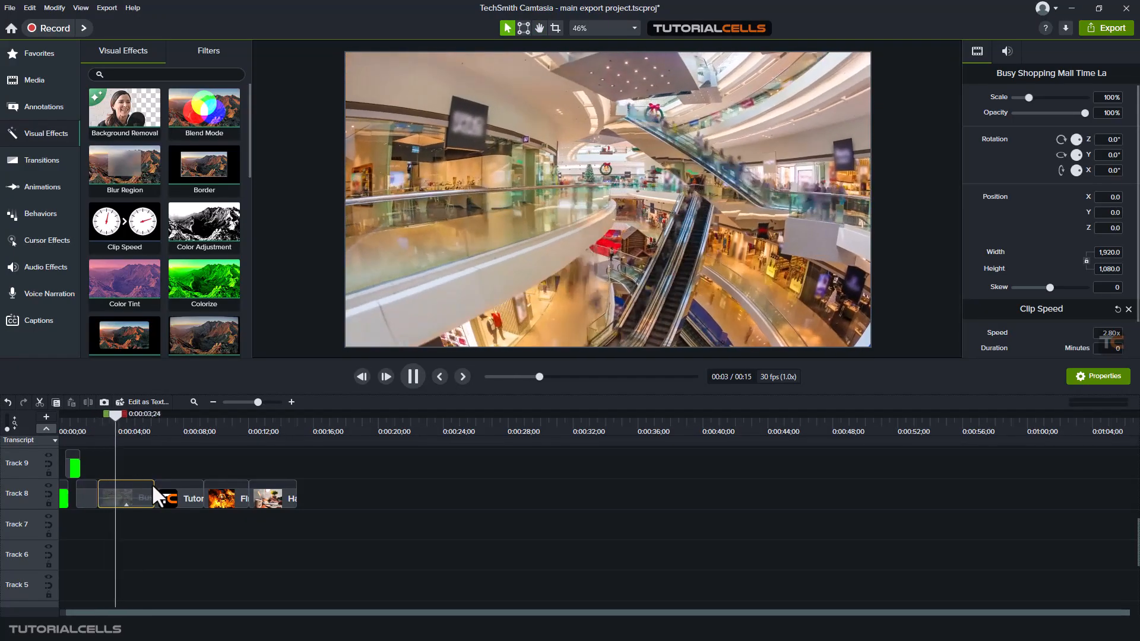
key("space")
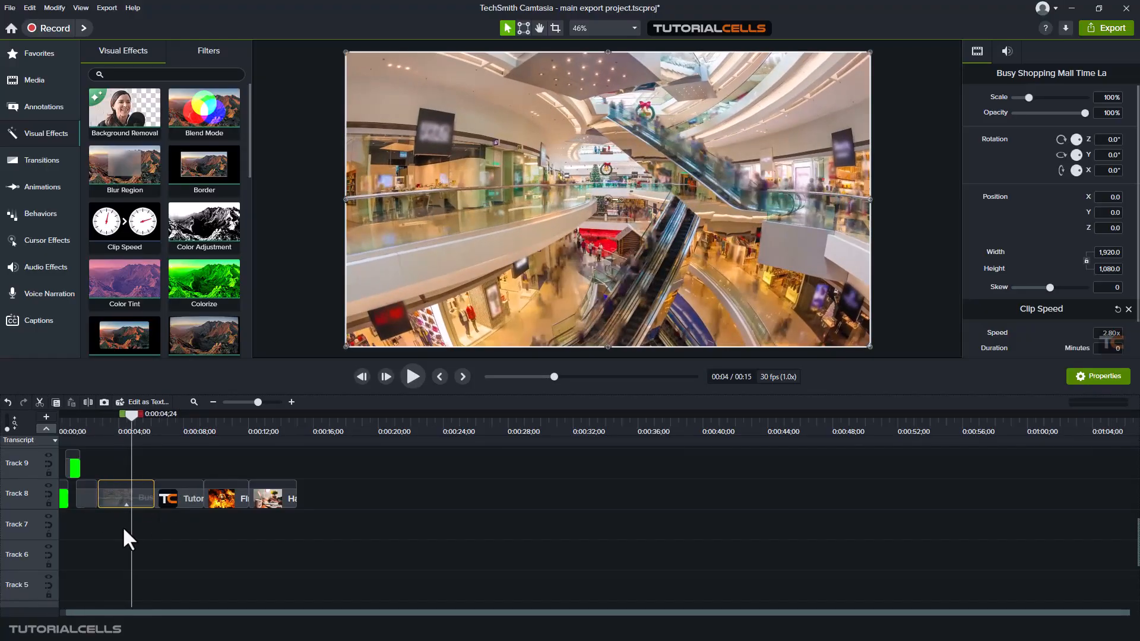
key("space")
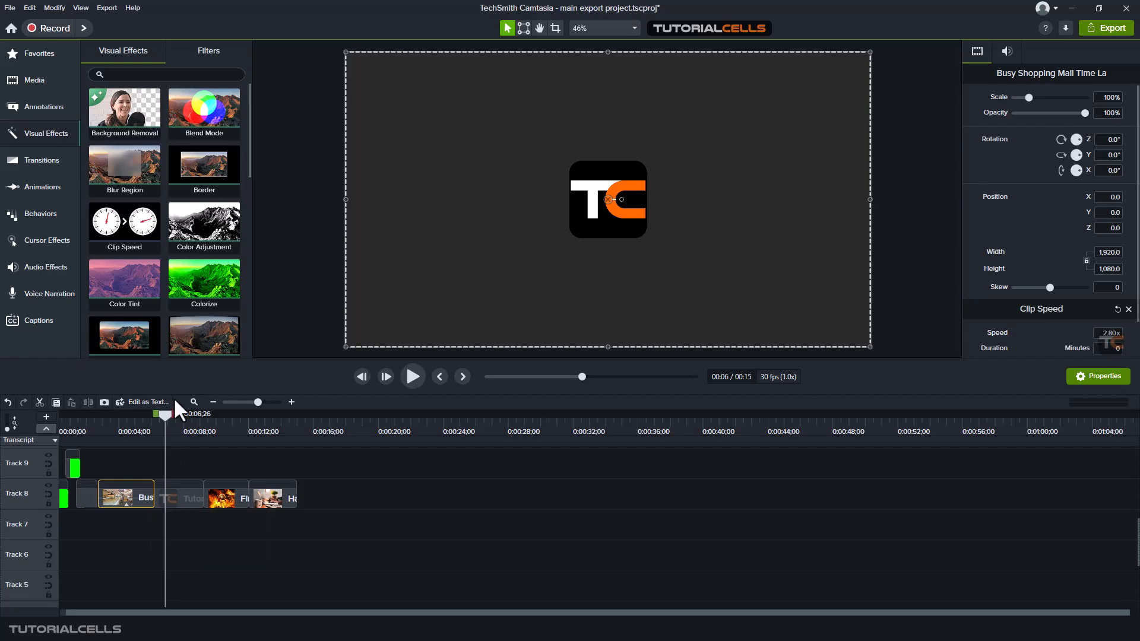
left_click_drag(164, 415, 95, 426)
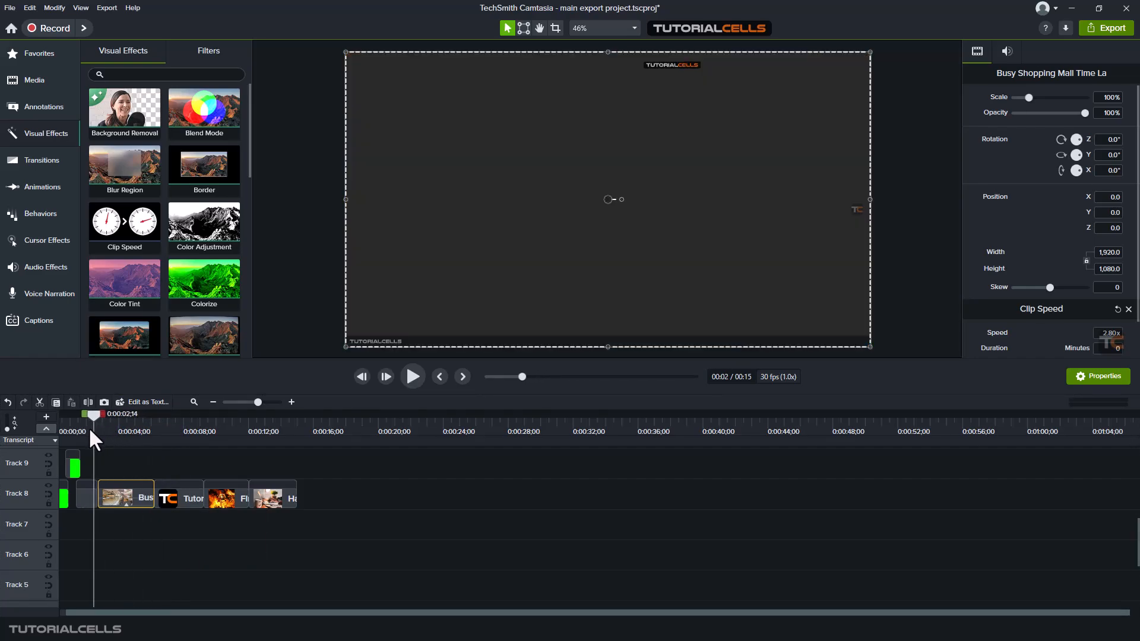